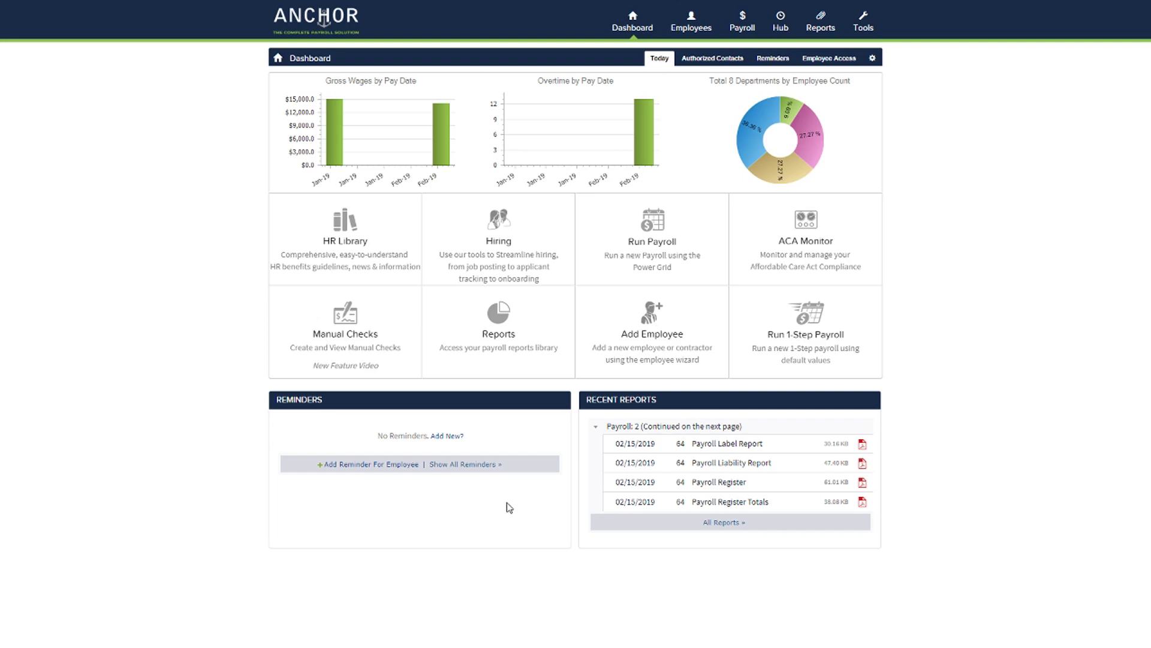
Create a new manual check dated 08/02/2019 in the Default division for the chosen employee, with check number 999999
{"action": "left_click", "coordinate": [358, 351]}
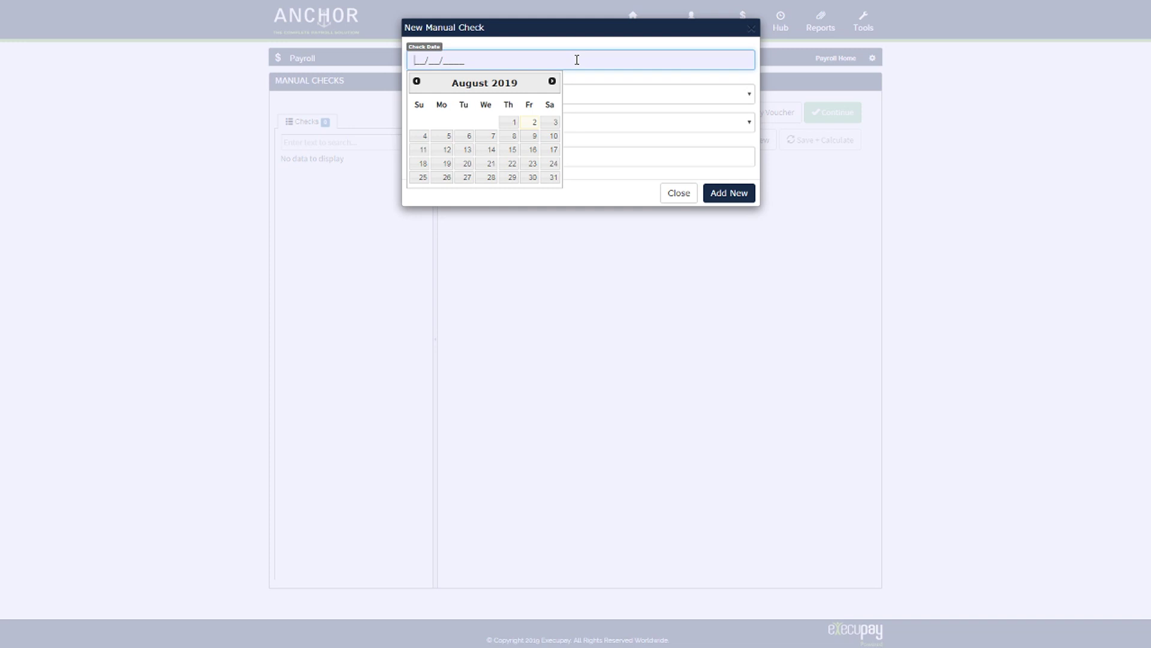
{"action": "left_click", "coordinate": [532, 123]}
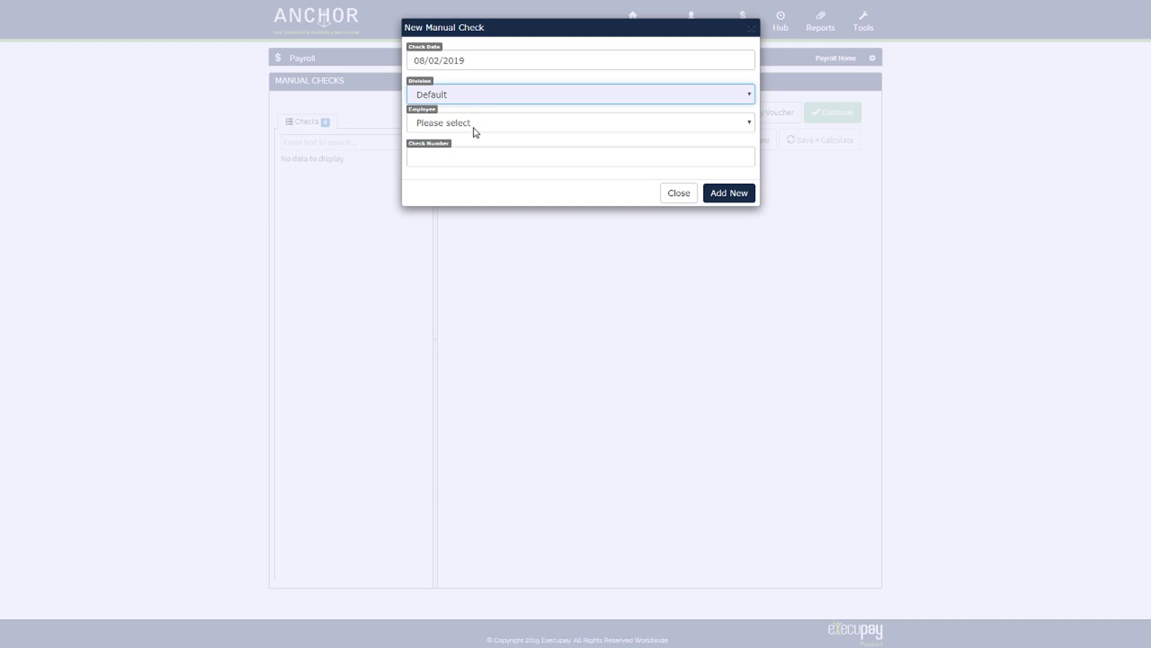
{"action": "left_click", "coordinate": [473, 128]}
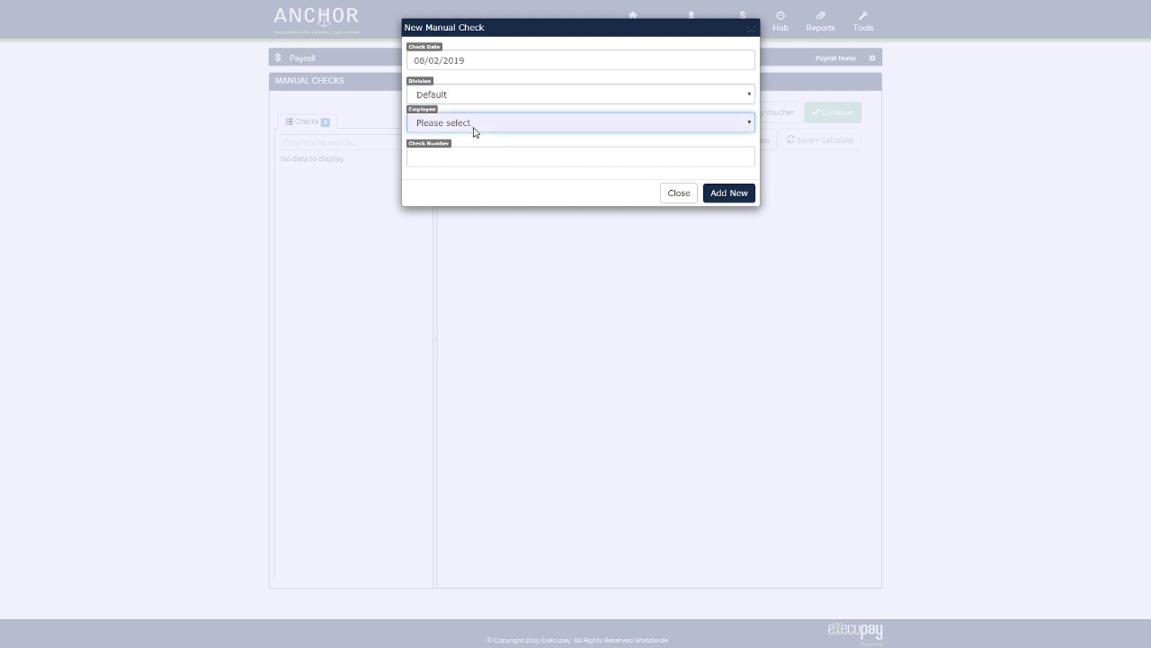
{"action": "left_click", "coordinate": [502, 254]}
{"action": "left_click", "coordinate": [475, 161]}
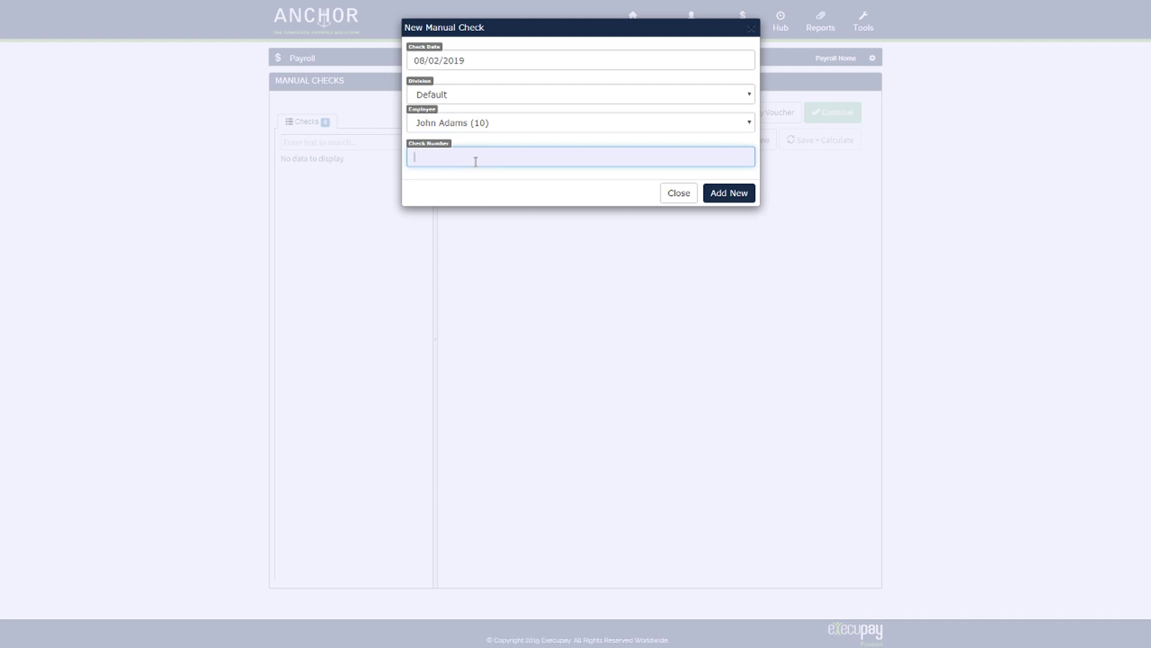
{"action": "type", "text": "999999"}
{"action": "left_click", "coordinate": [722, 193]}
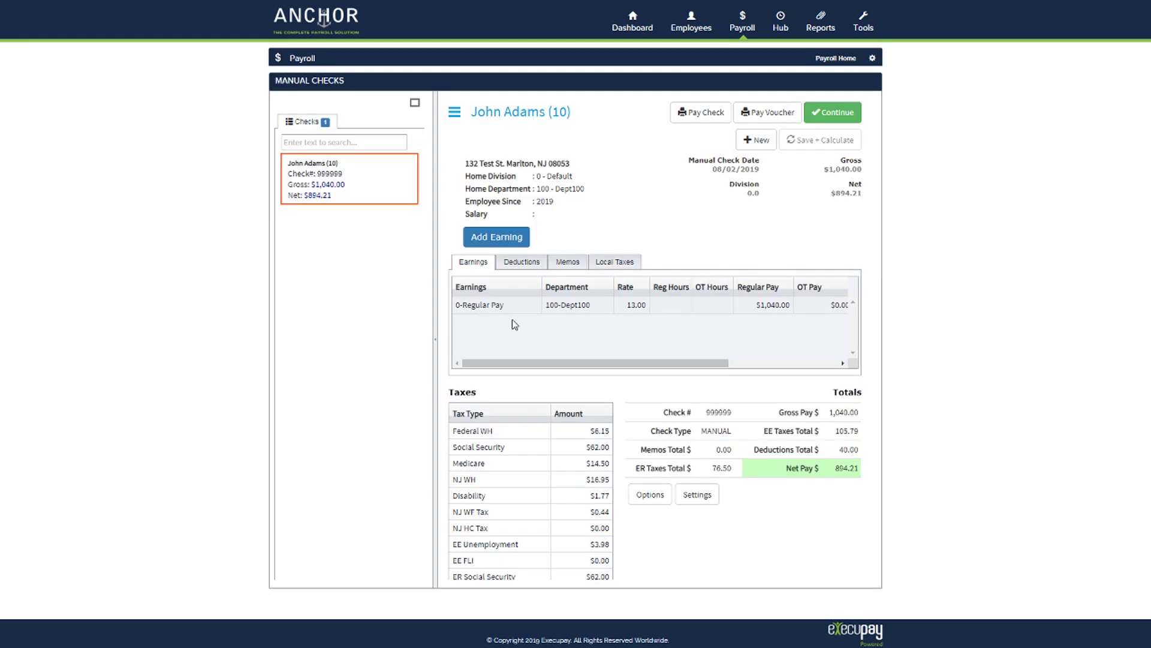
Set the regular pay on the manual check to $1,000.00, then save and recalculate the check
{"action": "left_click", "coordinate": [682, 306]}
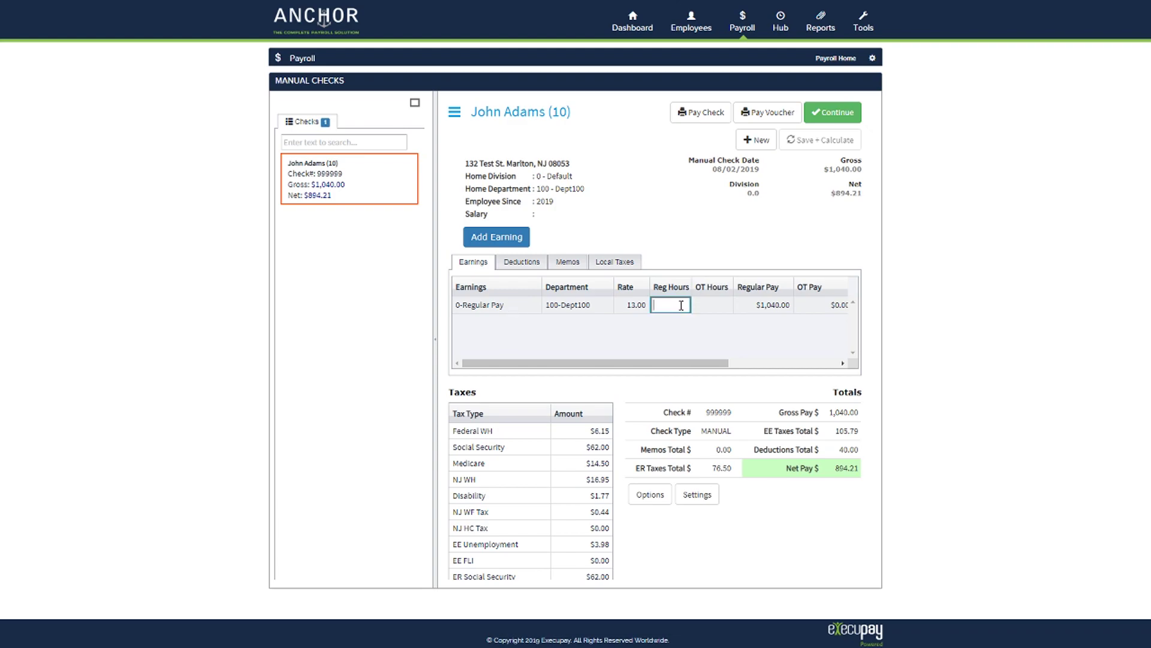
{"action": "left_click", "coordinate": [771, 306]}
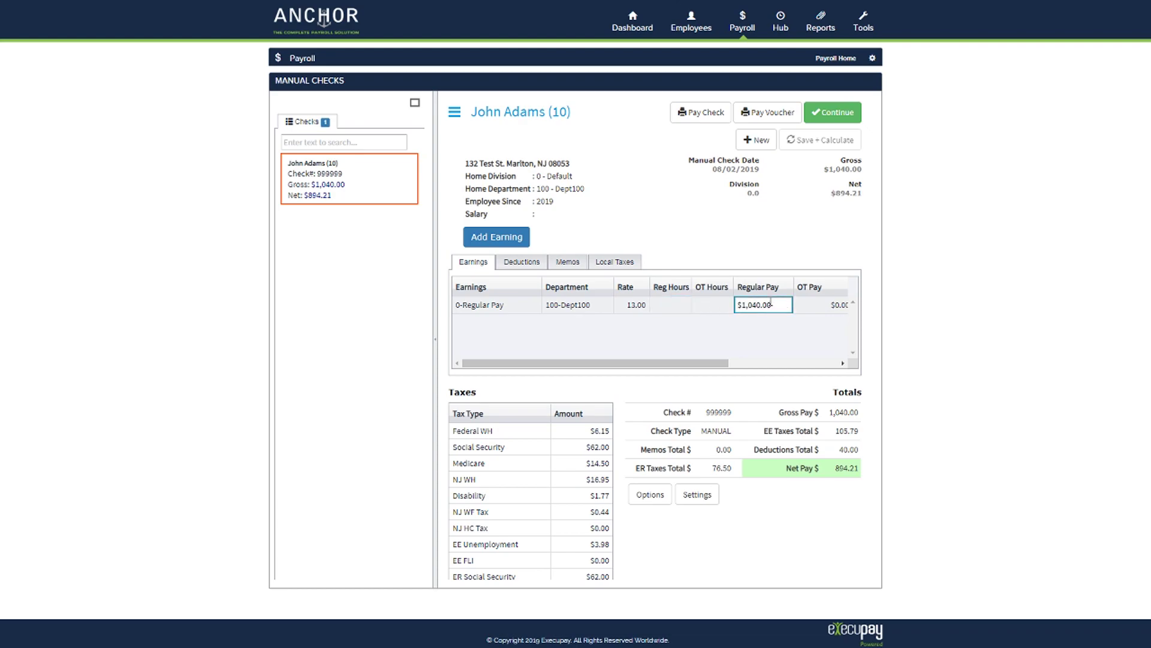
{"action": "type", "text": "1000"}
{"action": "left_click", "coordinate": [744, 264]}
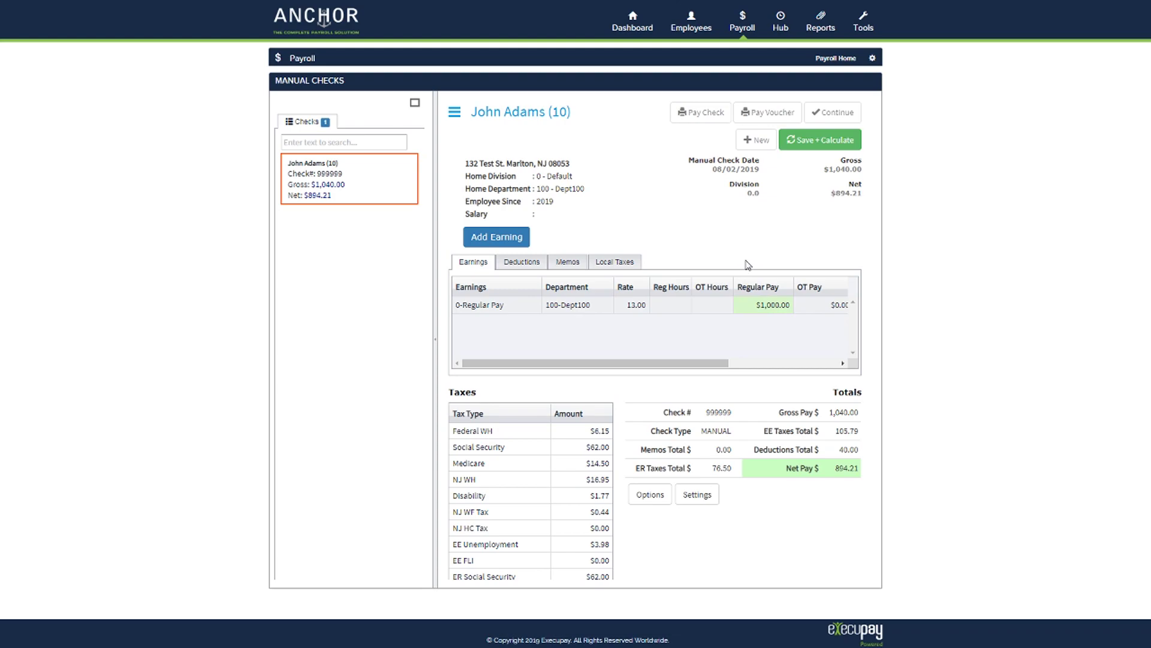
{"action": "left_click", "coordinate": [827, 143]}
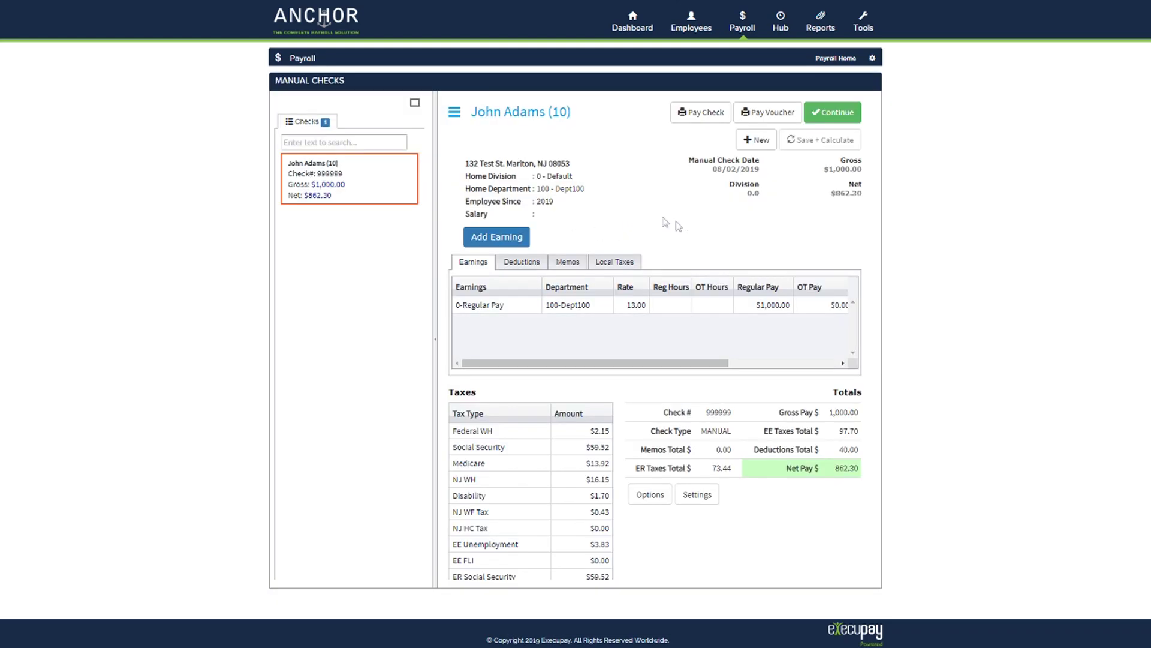
Review the manual check's net pay, its accrual and stub memo options, and its pay frequency and state settings
{"action": "left_click_drag", "start_coordinate": [833, 471], "coordinate": [864, 470]}
{"action": "left_click", "coordinate": [651, 496]}
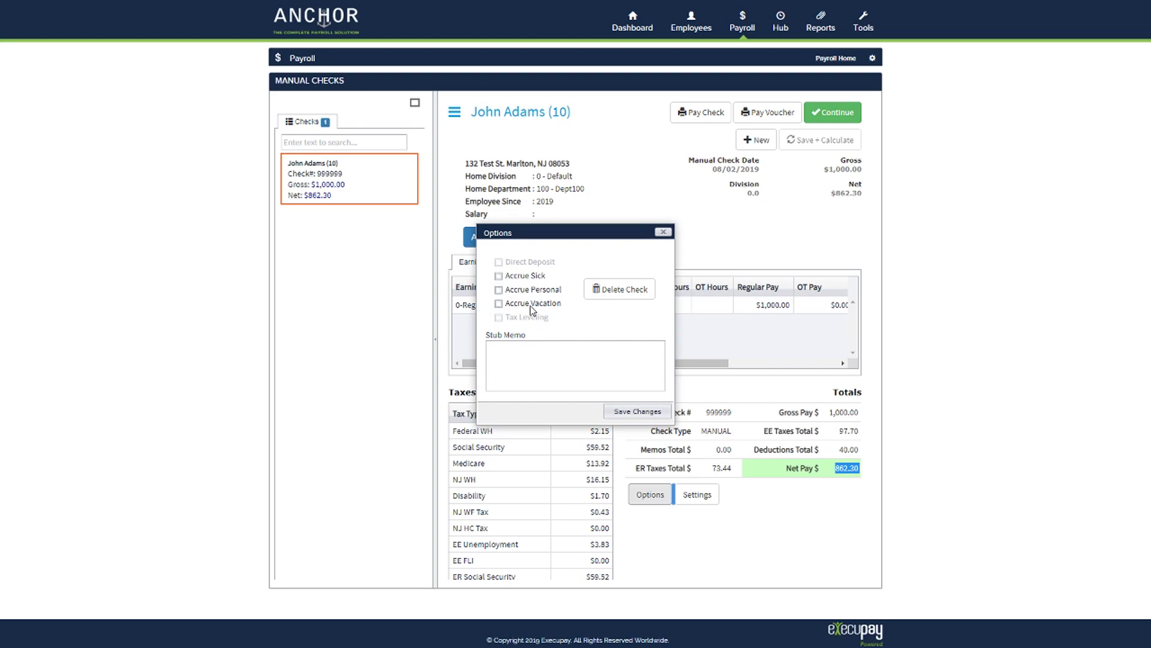
{"action": "left_click", "coordinate": [564, 369]}
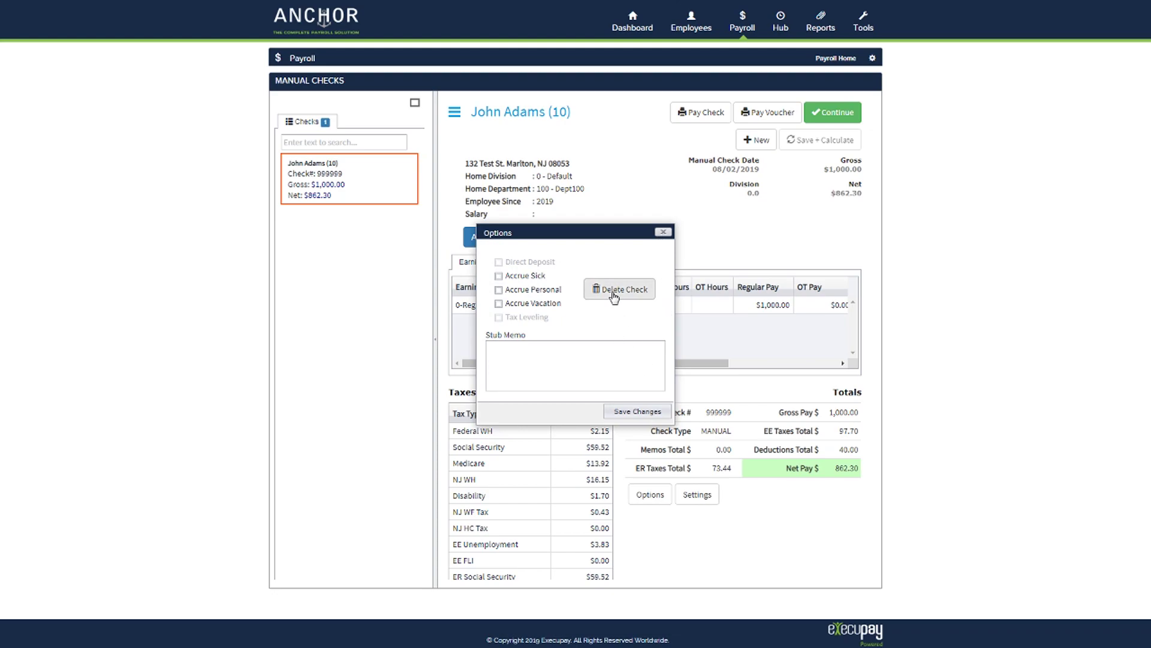
{"action": "left_click", "coordinate": [663, 231]}
{"action": "left_click", "coordinate": [697, 494]}
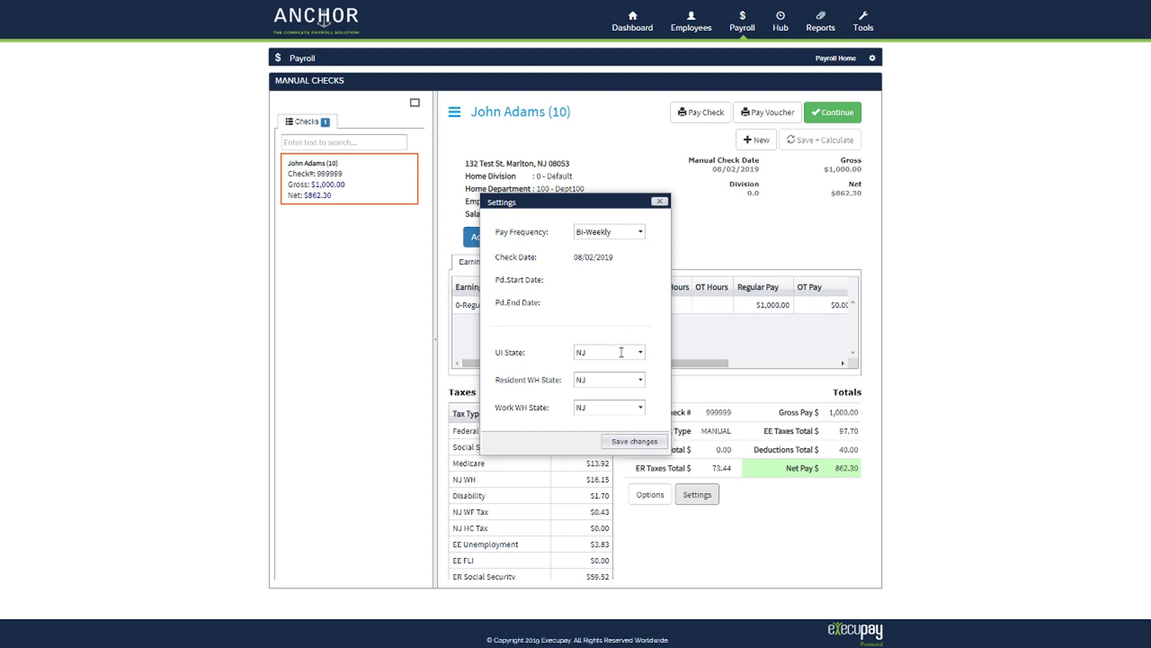
{"action": "left_click", "coordinate": [652, 444]}
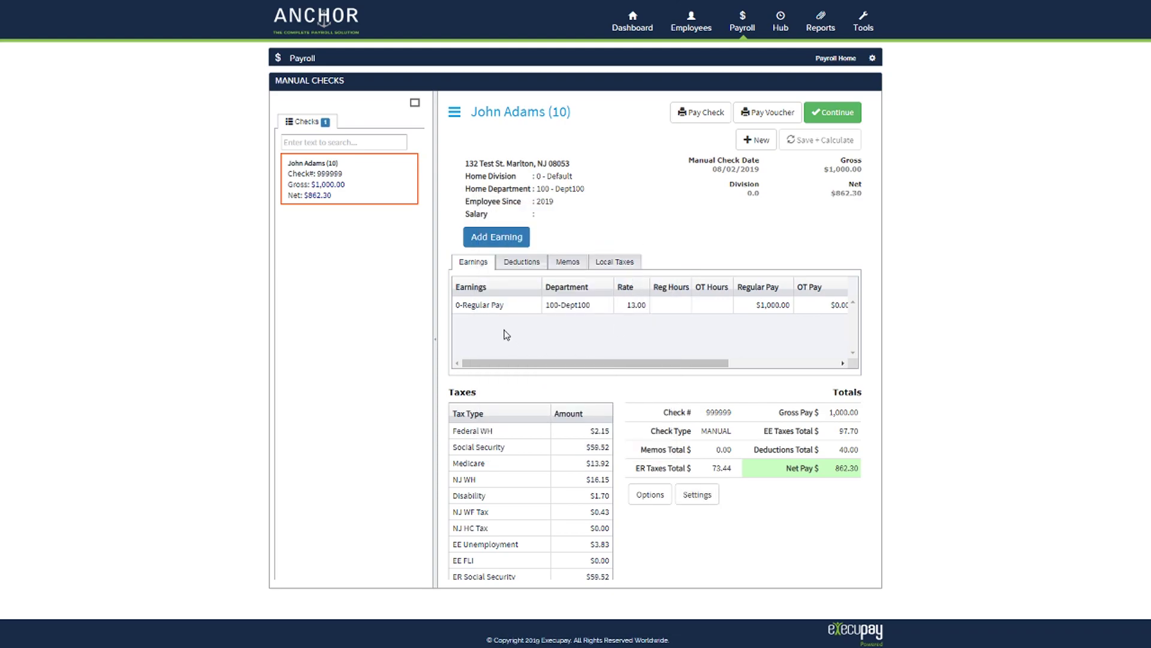
Change the check's Regular Pay earning type to 4-Bonus and save and recalculate the check
{"action": "left_click", "coordinate": [517, 307]}
{"action": "left_click", "coordinate": [535, 304]}
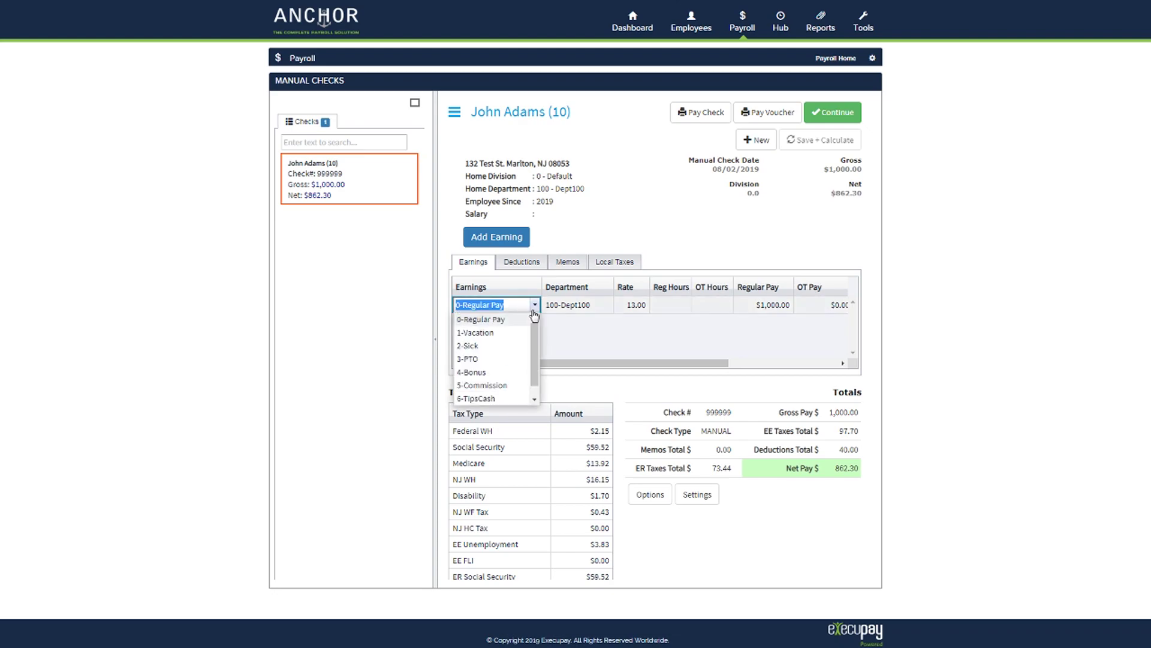
{"action": "mouse_move", "coordinate": [535, 337]}
{"action": "left_mouse_down"}
{"action": "mouse_move", "coordinate": [535, 364]}
{"action": "mouse_move", "coordinate": [532, 326]}
{"action": "left_mouse_up"}
{"action": "left_click", "coordinate": [503, 372]}
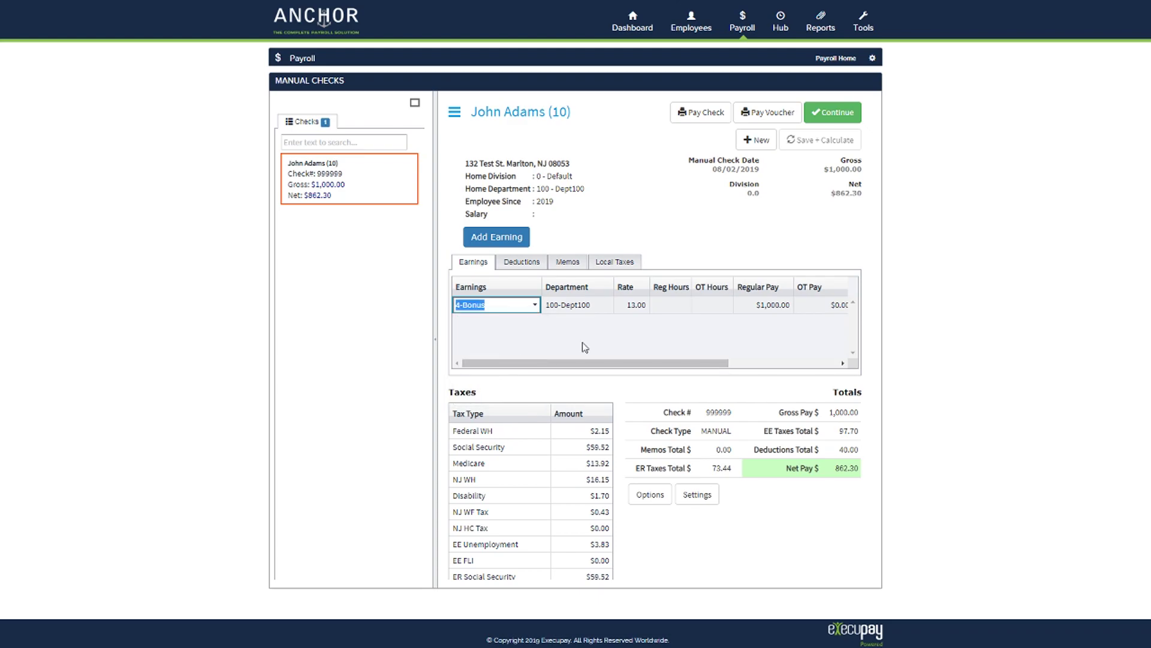
{"action": "left_click", "coordinate": [798, 230]}
{"action": "left_click", "coordinate": [829, 143]}
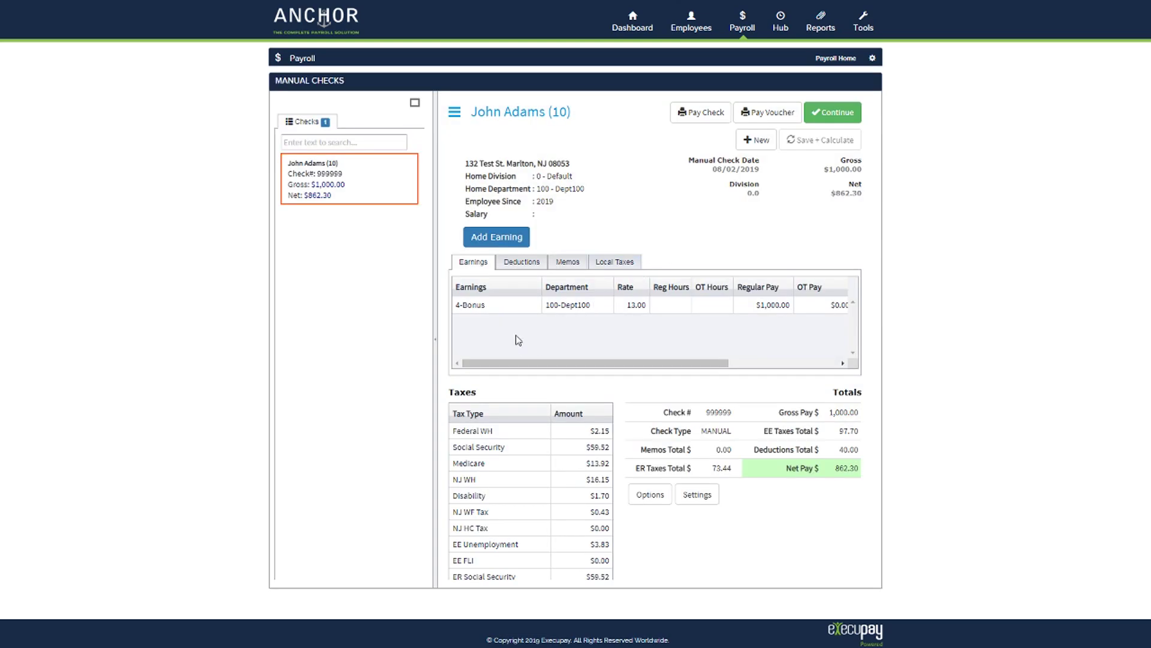
Add a 1-Vacation earning in 100-Dept100 with 8 regular hours, and save and recalculate the check
{"action": "left_click", "coordinate": [514, 239]}
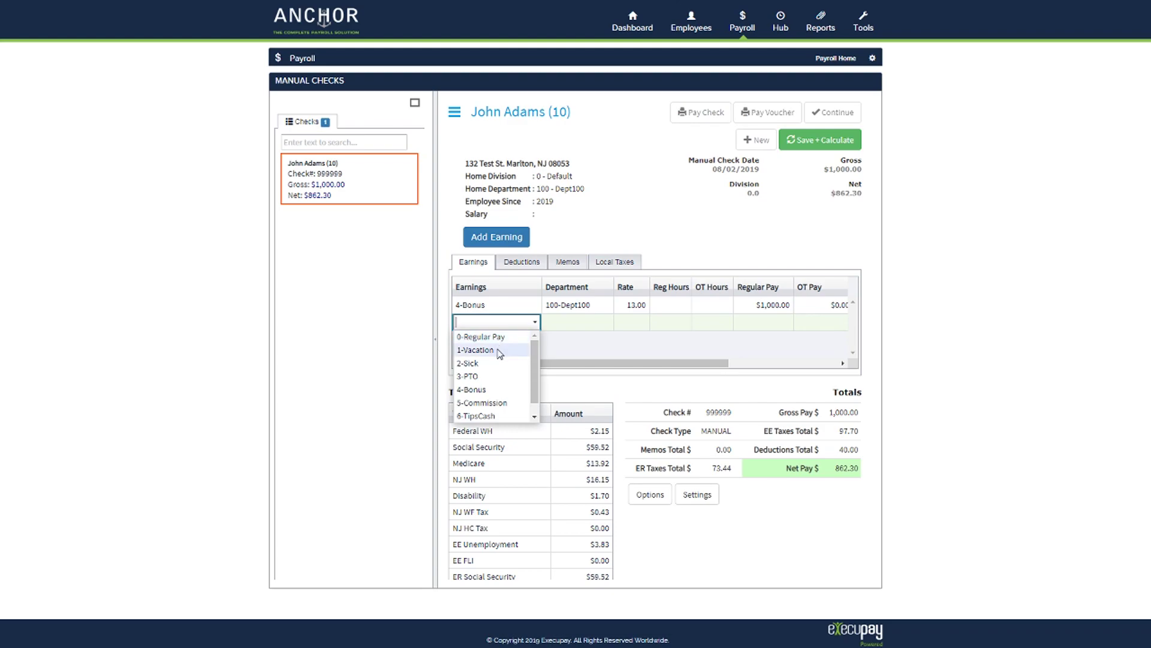
{"action": "left_click", "coordinate": [492, 350]}
{"action": "left_click", "coordinate": [592, 322]}
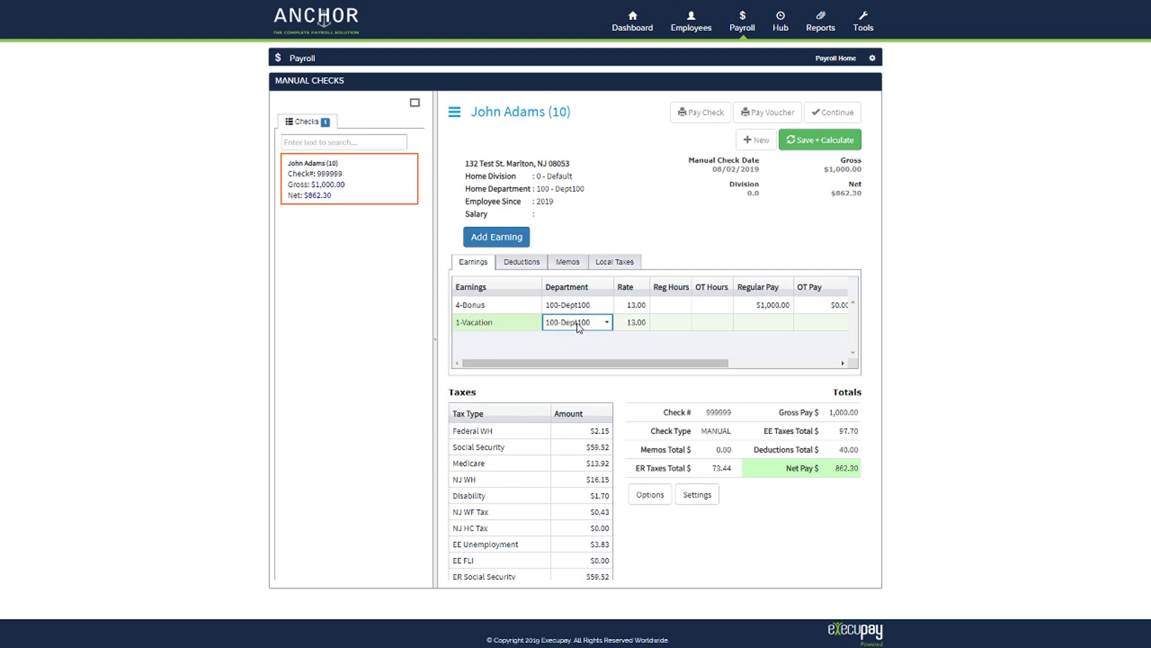
{"action": "left_click", "coordinate": [668, 323]}
{"action": "type", "text": "8"}
{"action": "left_click", "coordinate": [751, 235]}
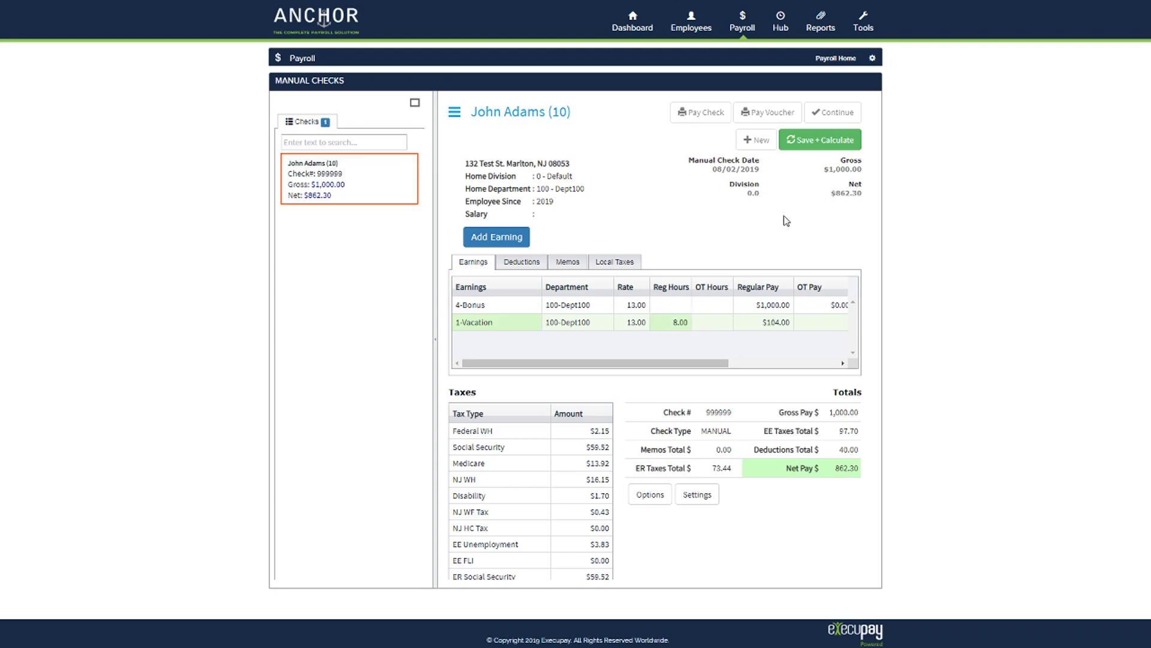
{"action": "left_click", "coordinate": [813, 144]}
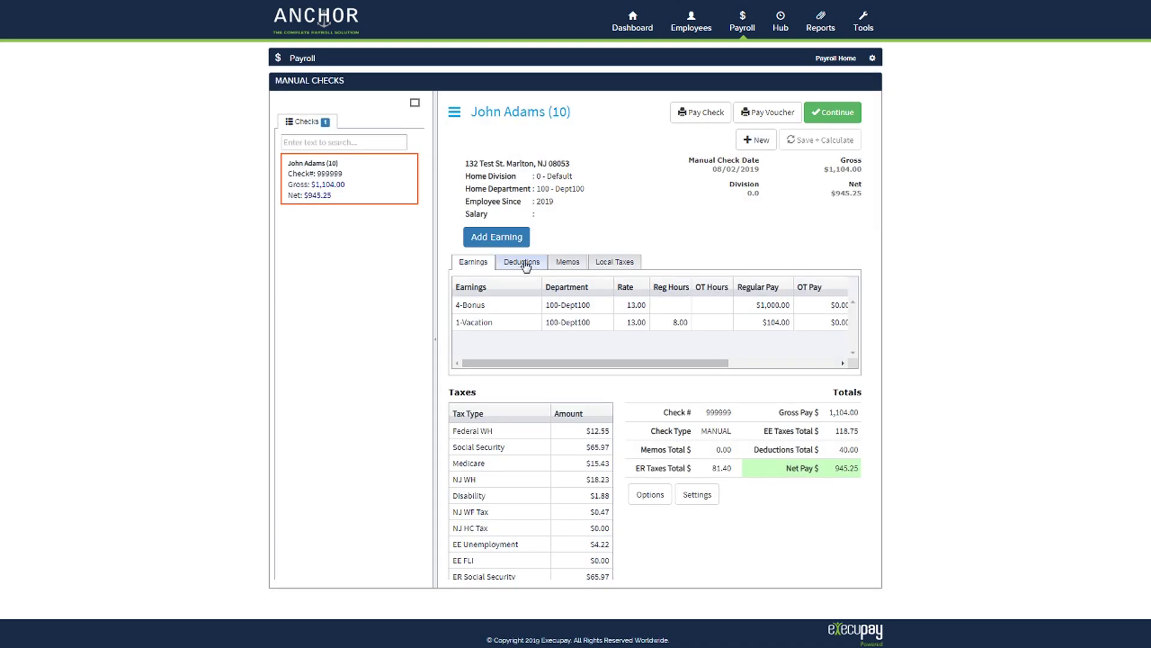
Set the flat override of the 3-Dental deduction to $0.00, and save and recalculate the check
{"action": "left_click", "coordinate": [524, 263]}
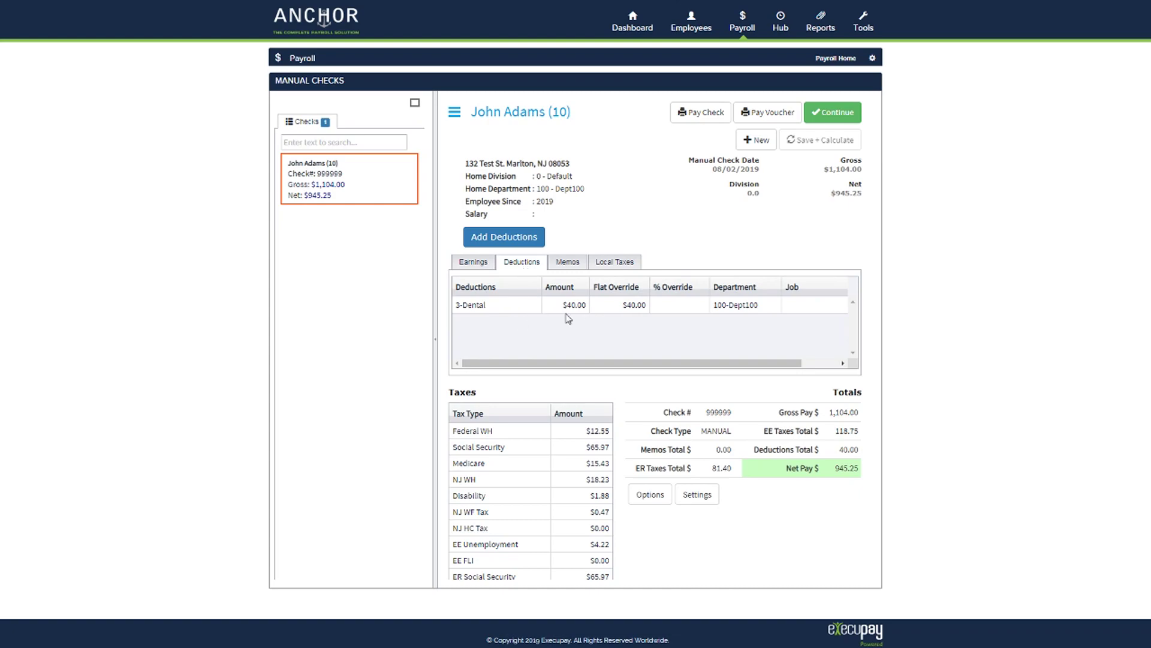
{"action": "left_click", "coordinate": [629, 307]}
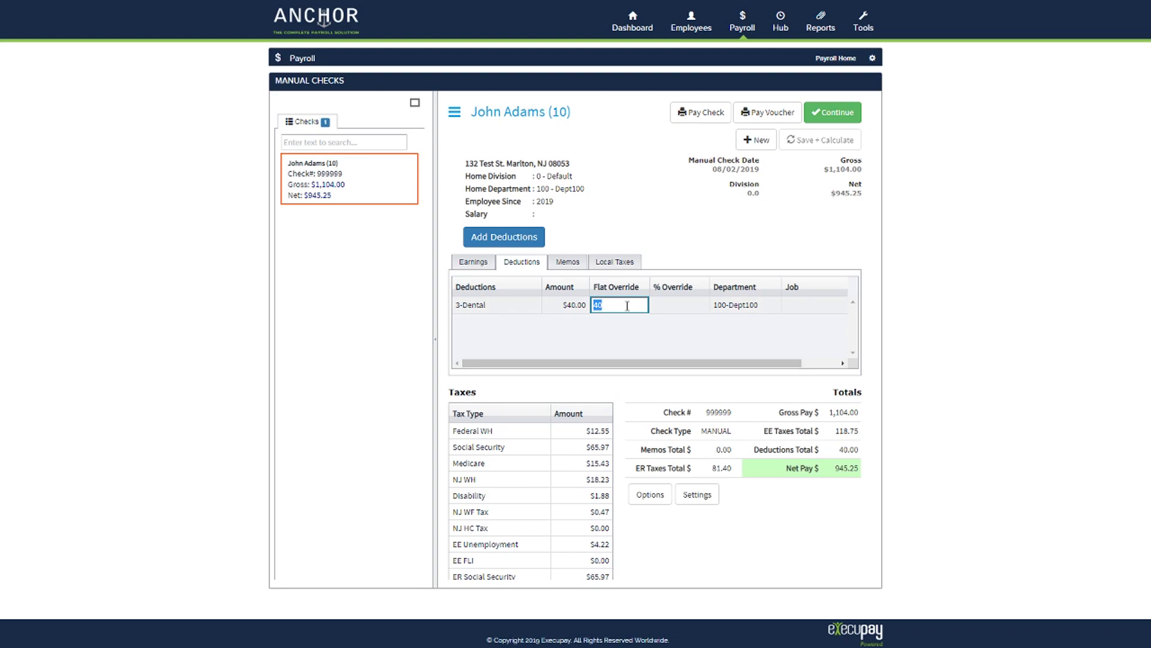
{"action": "type", "text": "0"}
{"action": "left_click", "coordinate": [631, 329]}
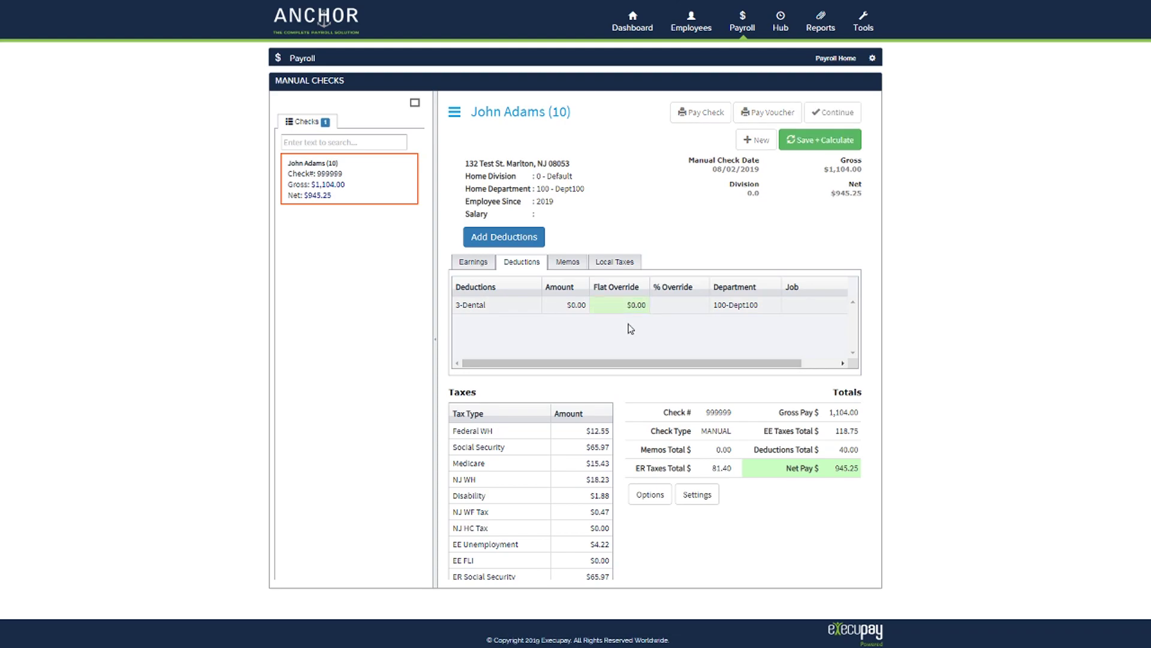
{"action": "left_click", "coordinate": [809, 148]}
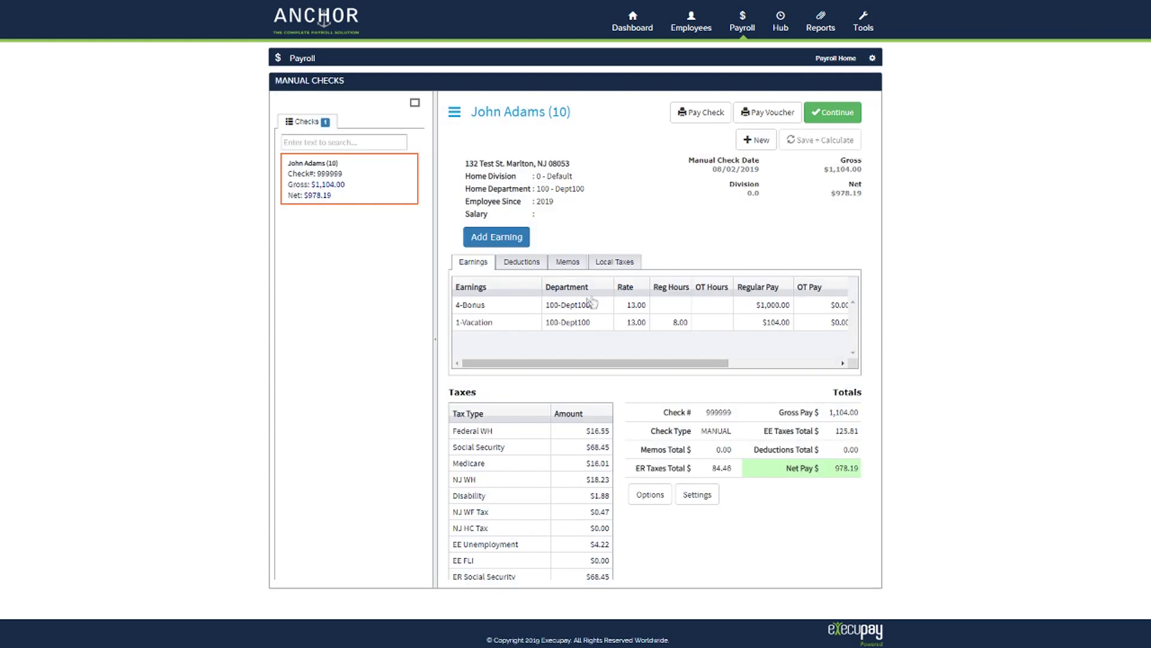
Add a 5-Child Support deduction with a flat override of 100, and save and recalculate the check
{"action": "left_click", "coordinate": [524, 264]}
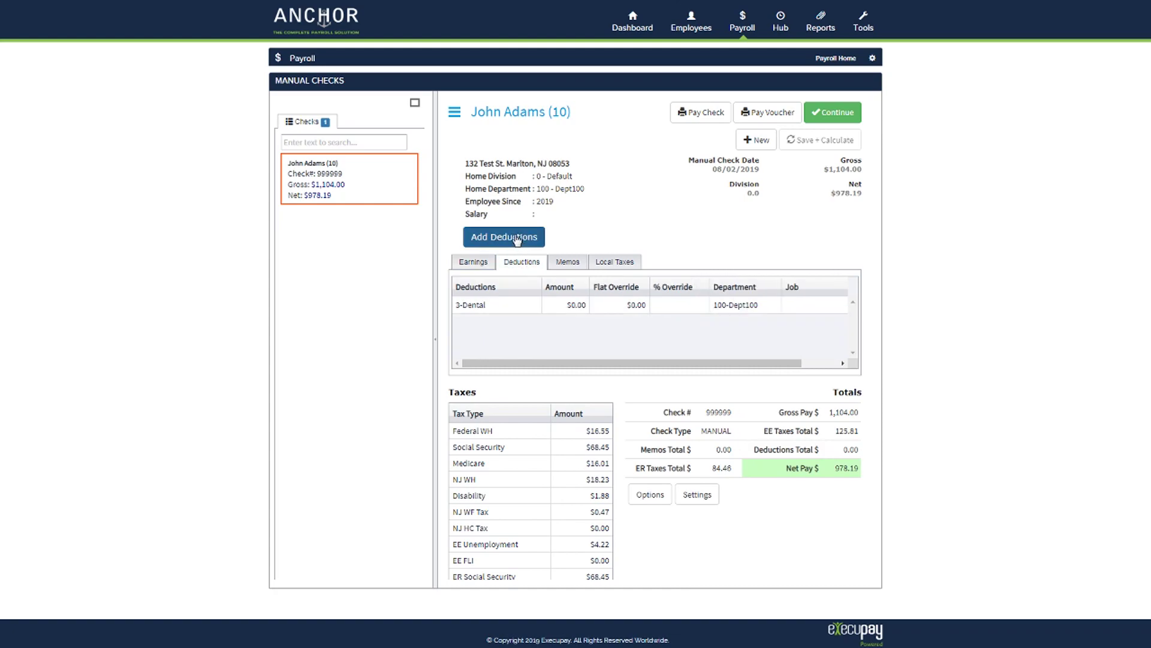
{"action": "left_click", "coordinate": [516, 239]}
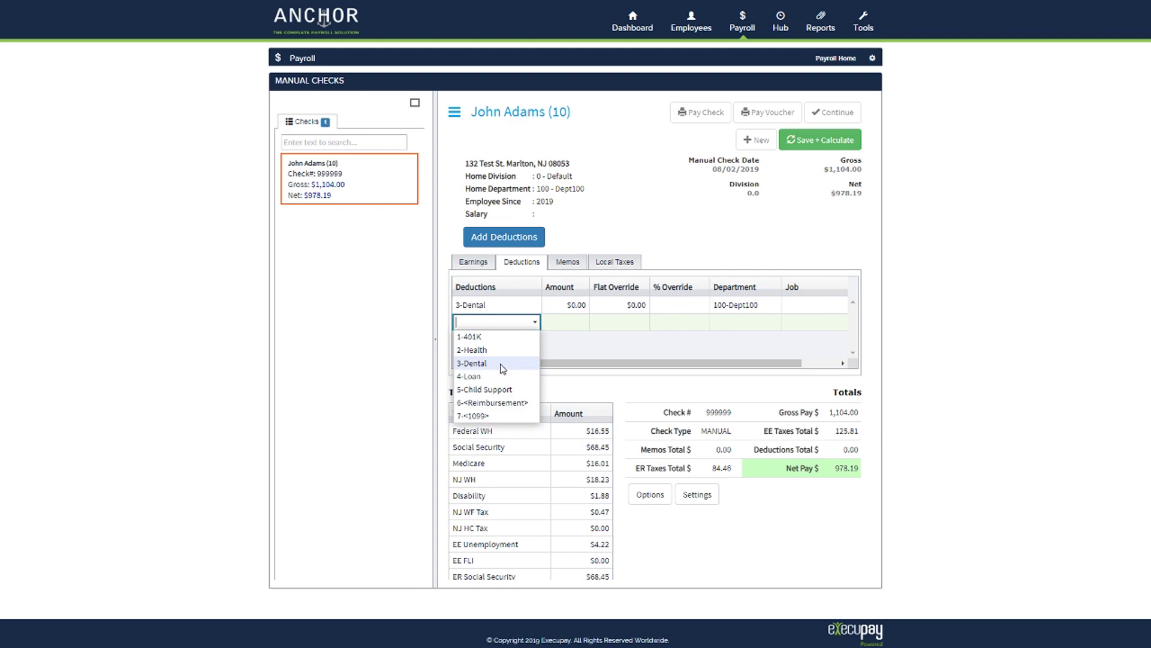
{"action": "left_click", "coordinate": [493, 390]}
{"action": "left_click", "coordinate": [601, 326]}
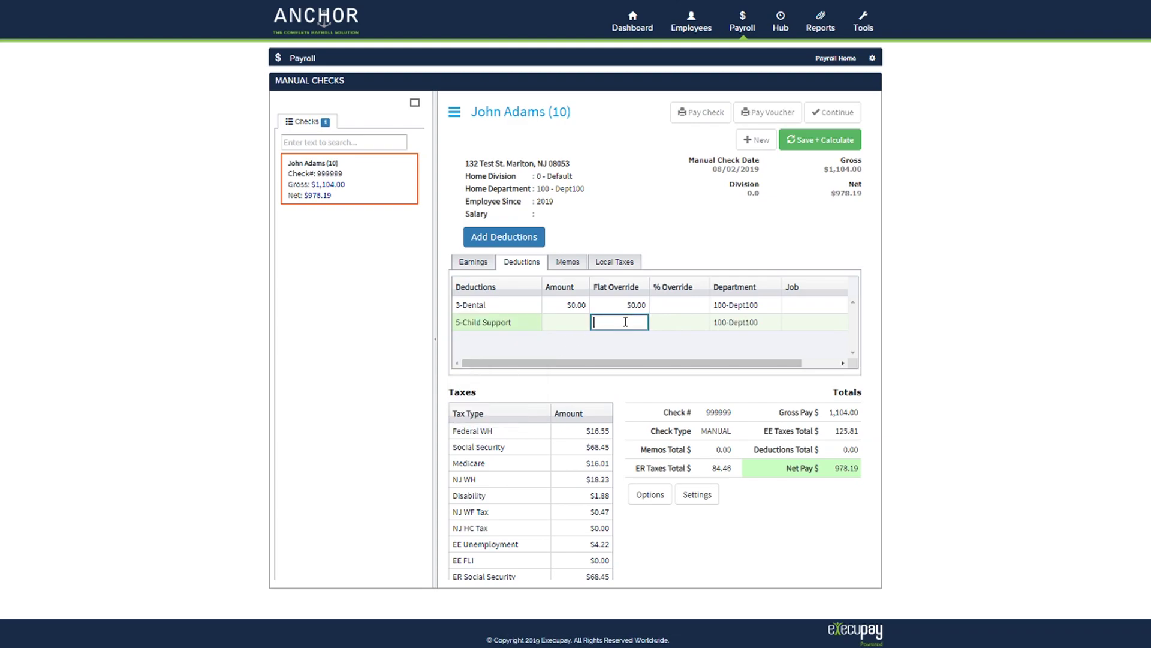
{"action": "type", "text": "100"}
{"action": "left_click", "coordinate": [808, 141]}
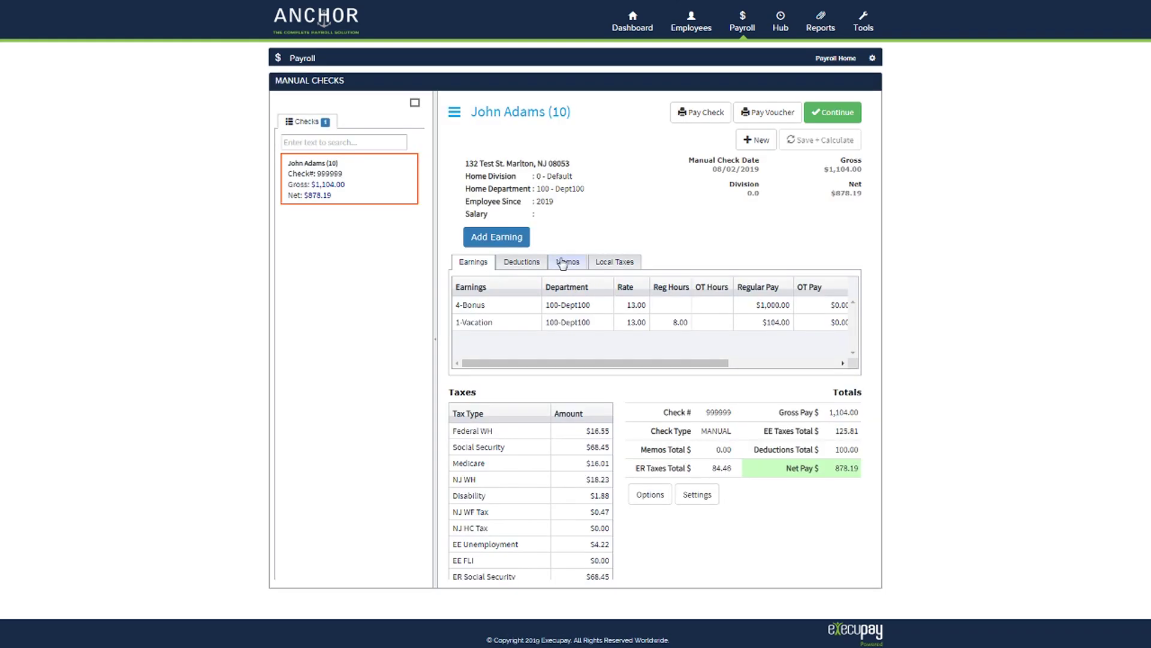
Review the memos and local taxes of the manual check
{"action": "left_click", "coordinate": [562, 265]}
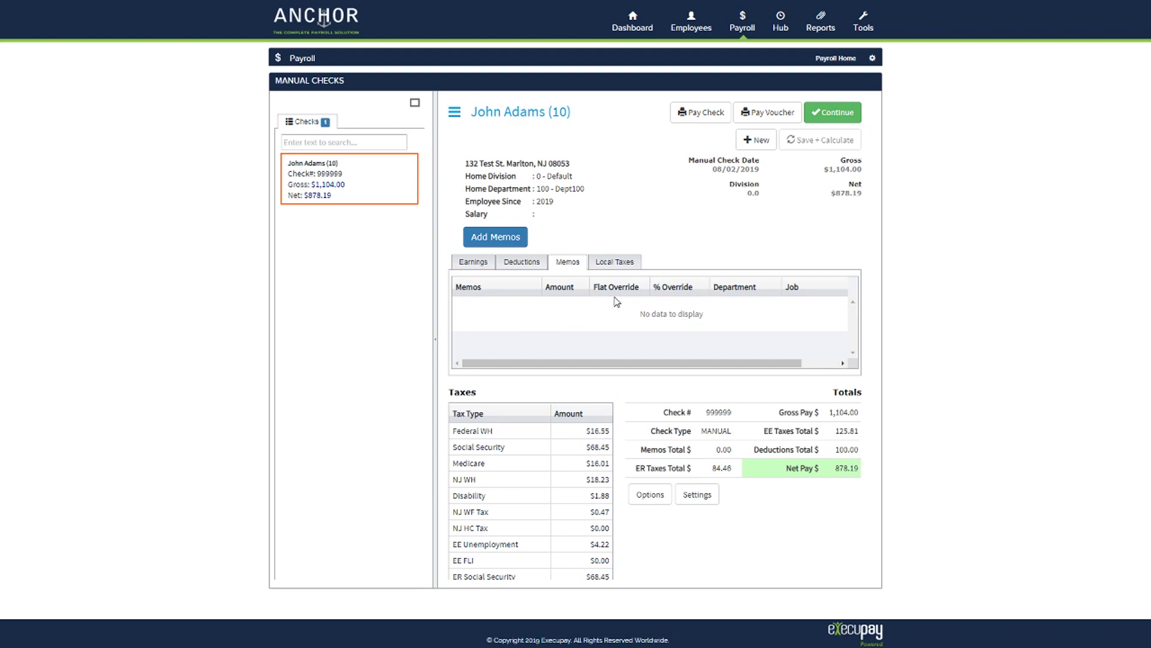
{"action": "left_click", "coordinate": [610, 267]}
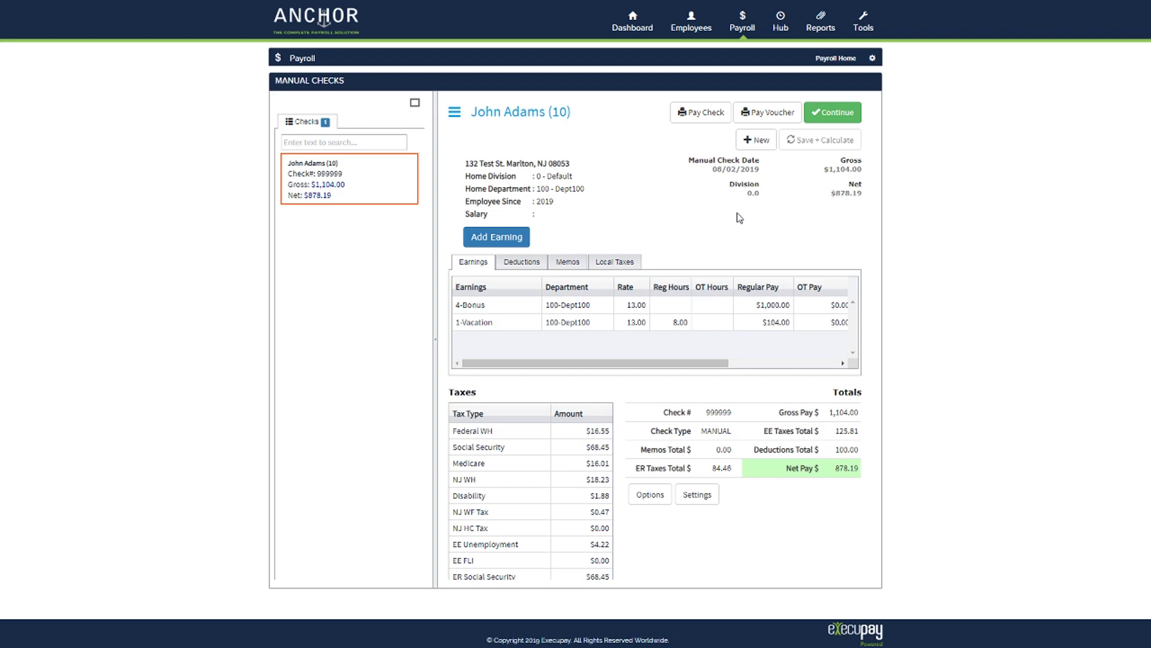
Generate the pay check and pay voucher for the manual check, and continue to Payroll Home
{"action": "left_click", "coordinate": [497, 236]}
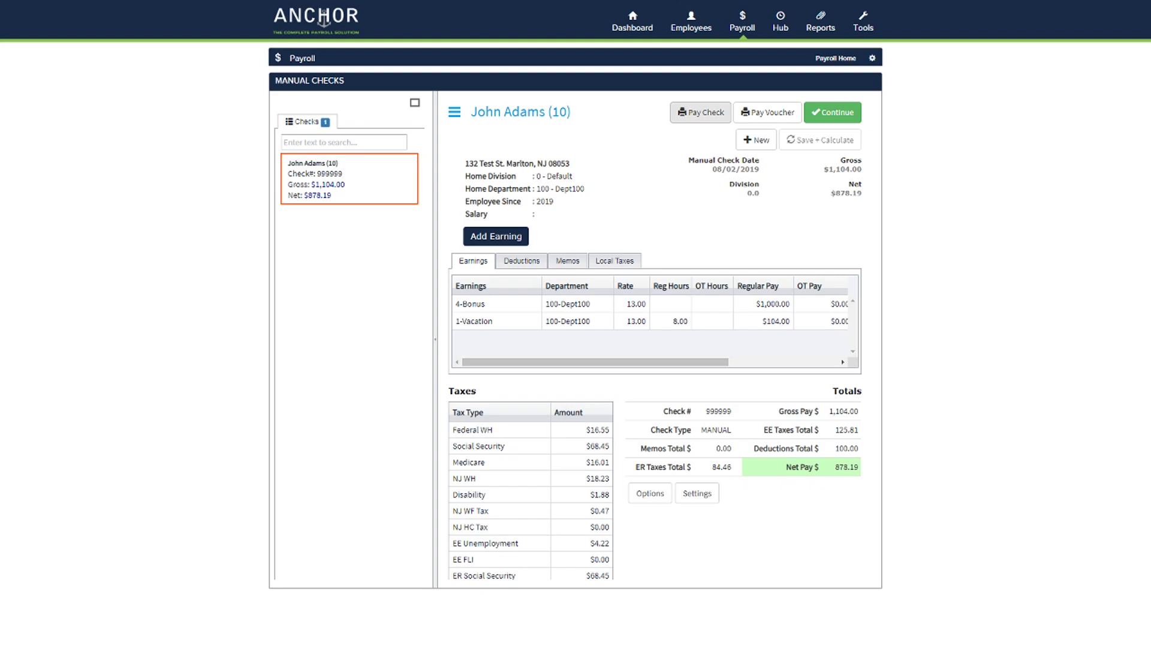
{"action": "left_click", "coordinate": [768, 115]}
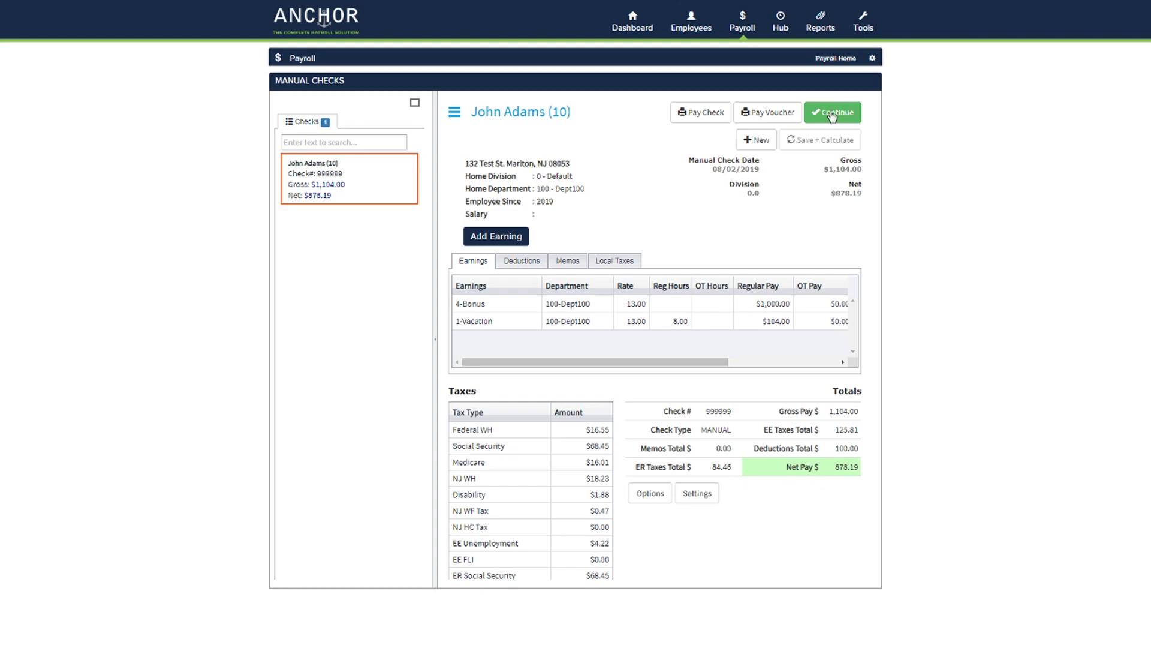
{"action": "left_click", "coordinate": [832, 114]}
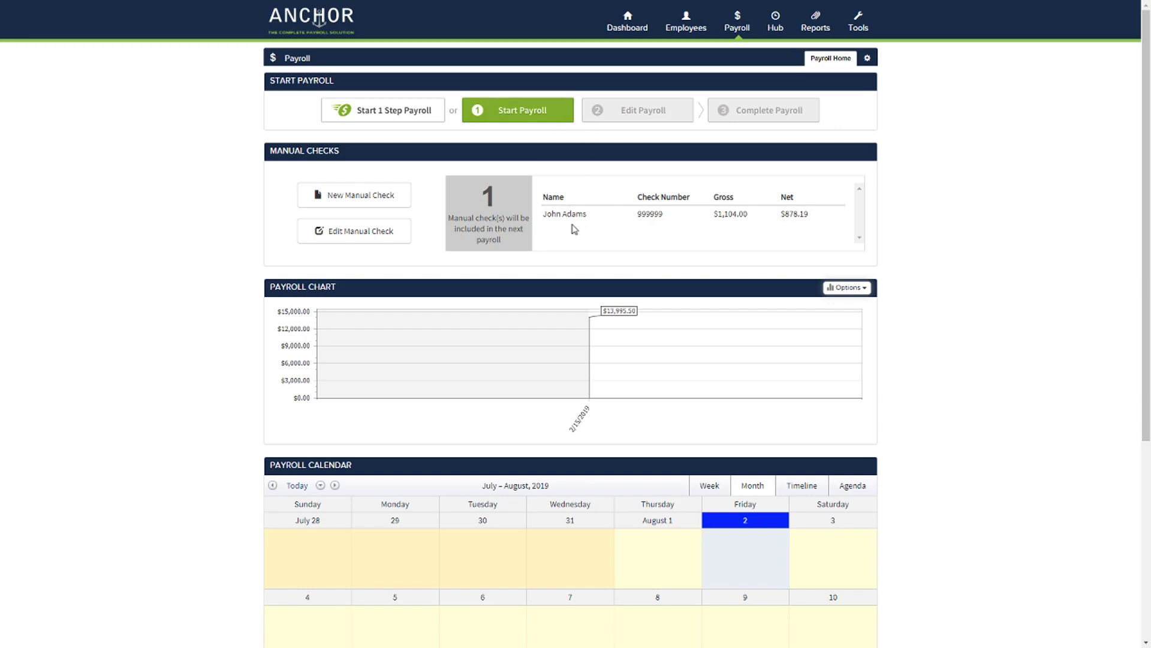
Reopen the manual check for editing, view its options including check deletion, and return to Payroll Home without changes
{"action": "left_click", "coordinate": [359, 240]}
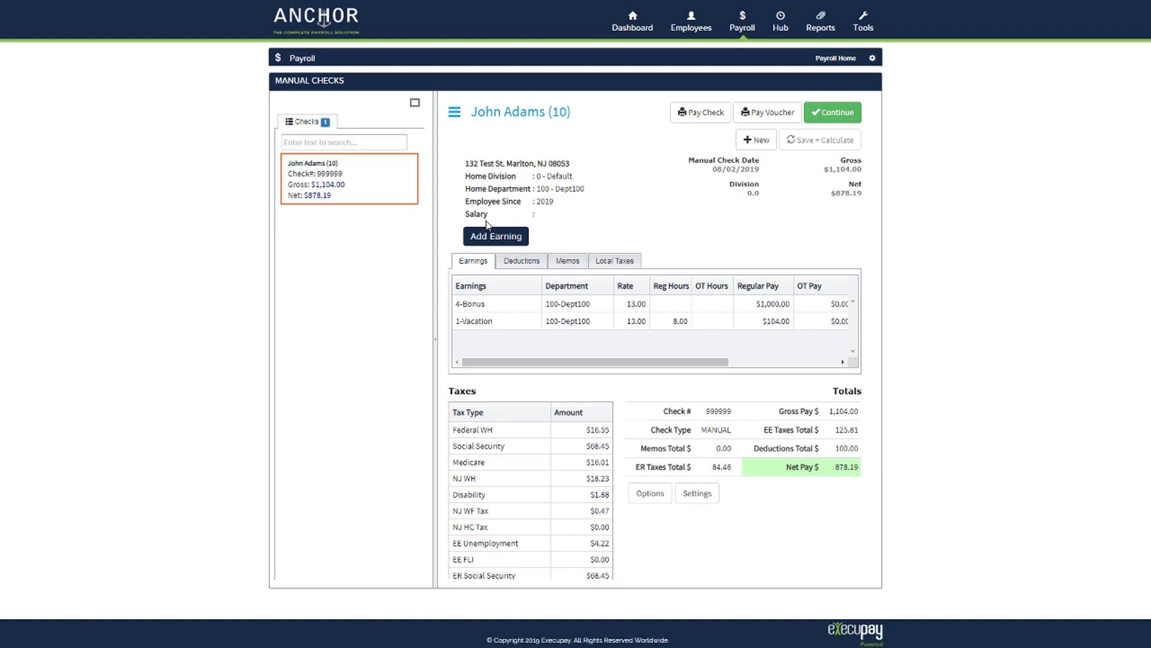
{"action": "left_click", "coordinate": [650, 493]}
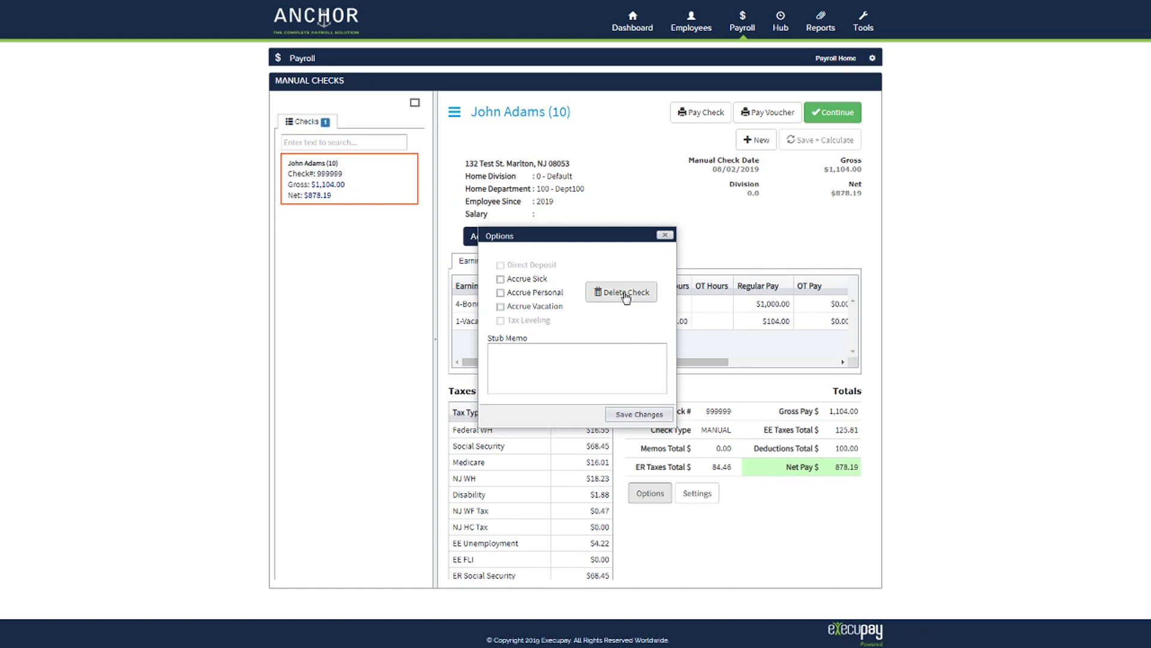
{"action": "left_click", "coordinate": [664, 235]}
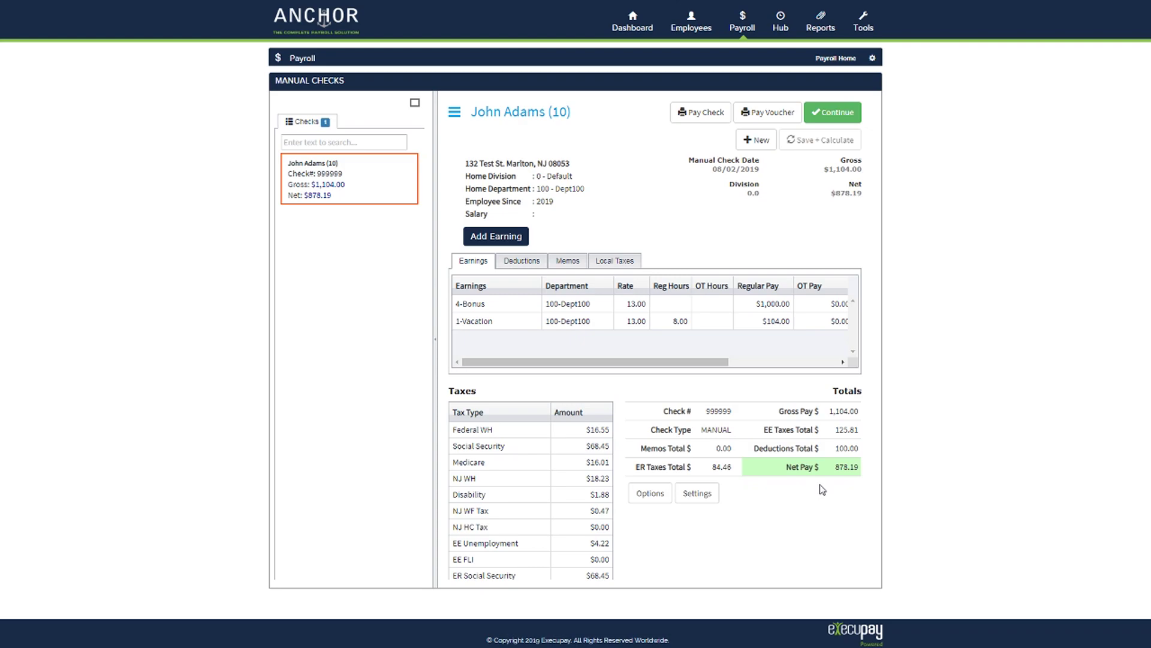
{"action": "left_click", "coordinate": [838, 114]}
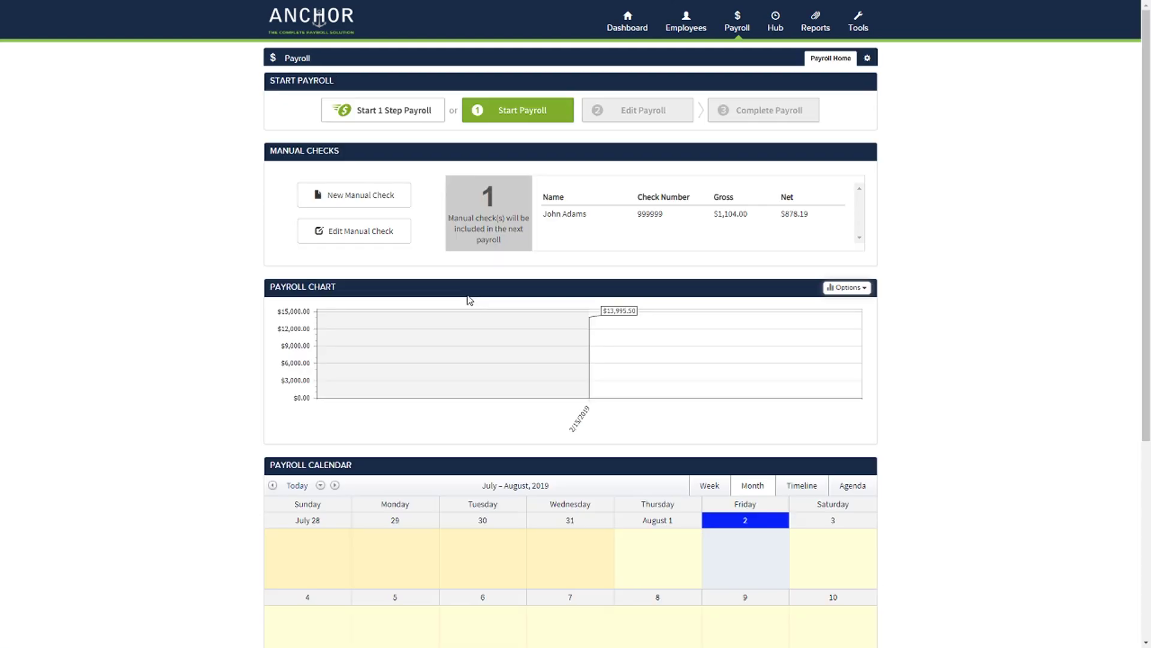